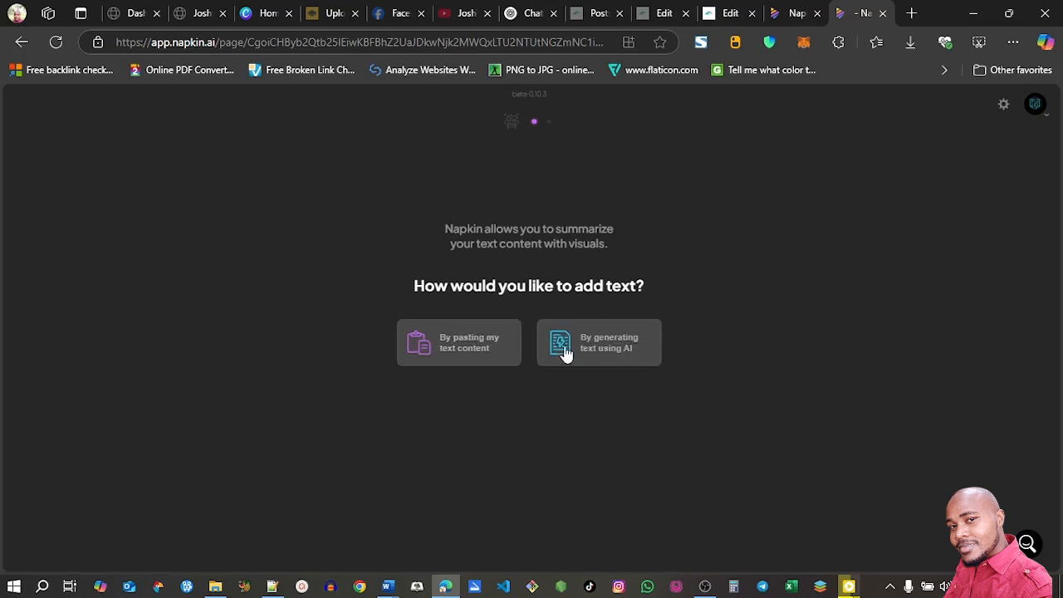
Start a Napkin document from pasted text, using the two paragraphs under "The Landscape of Dream Recall" copied from the WordPress post.
click(477, 356)
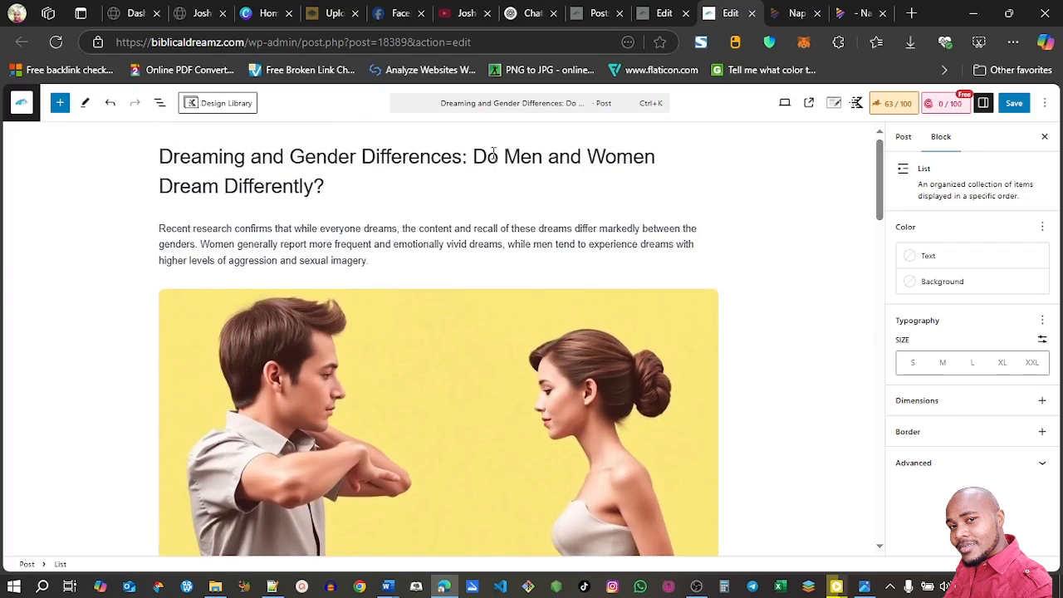
drag(877, 162, 878, 312)
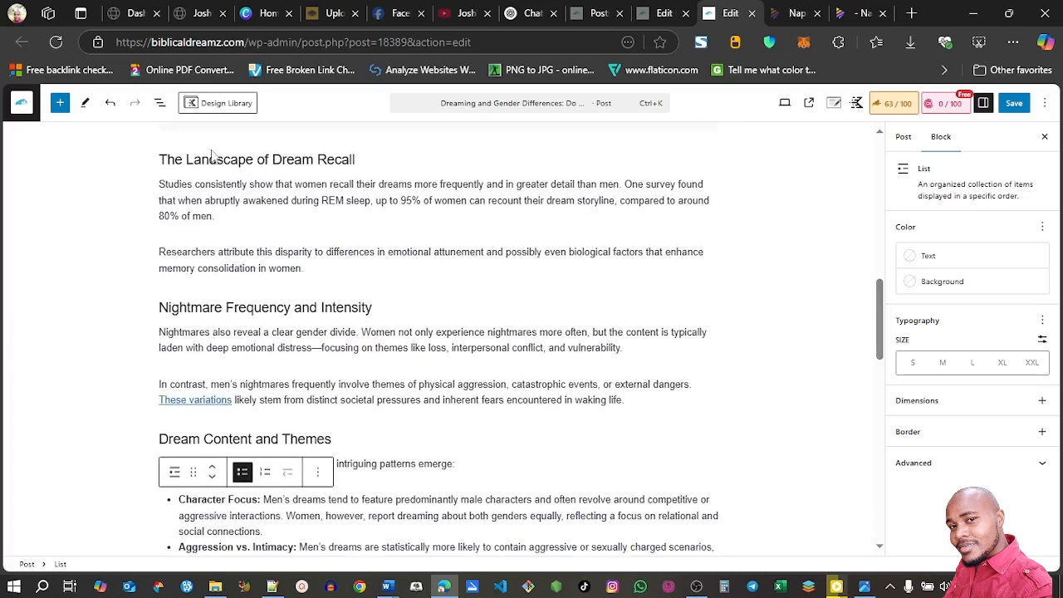
drag(160, 184, 305, 267)
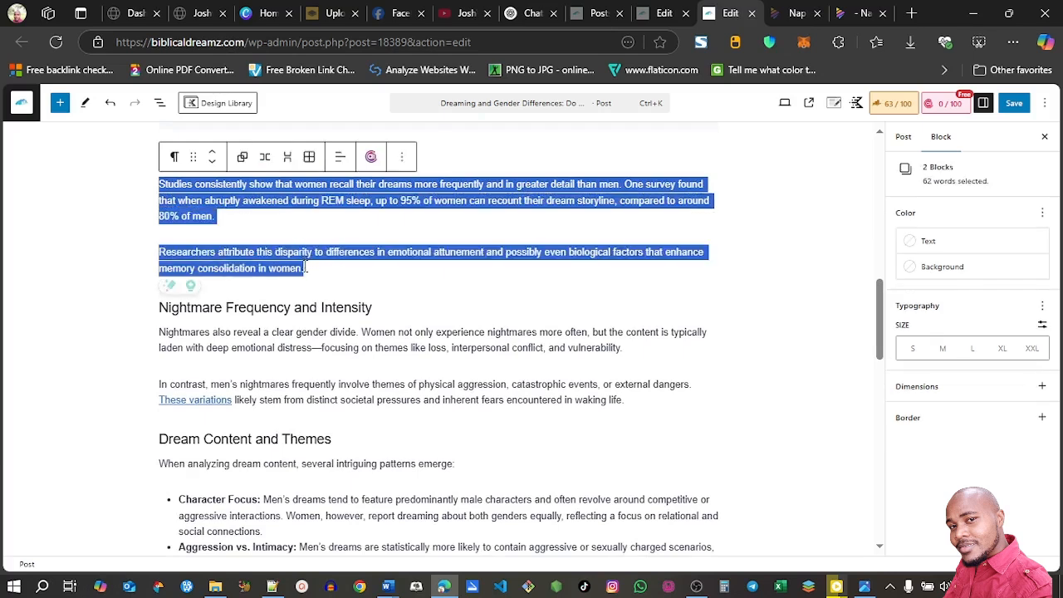
key(ctrl+c)
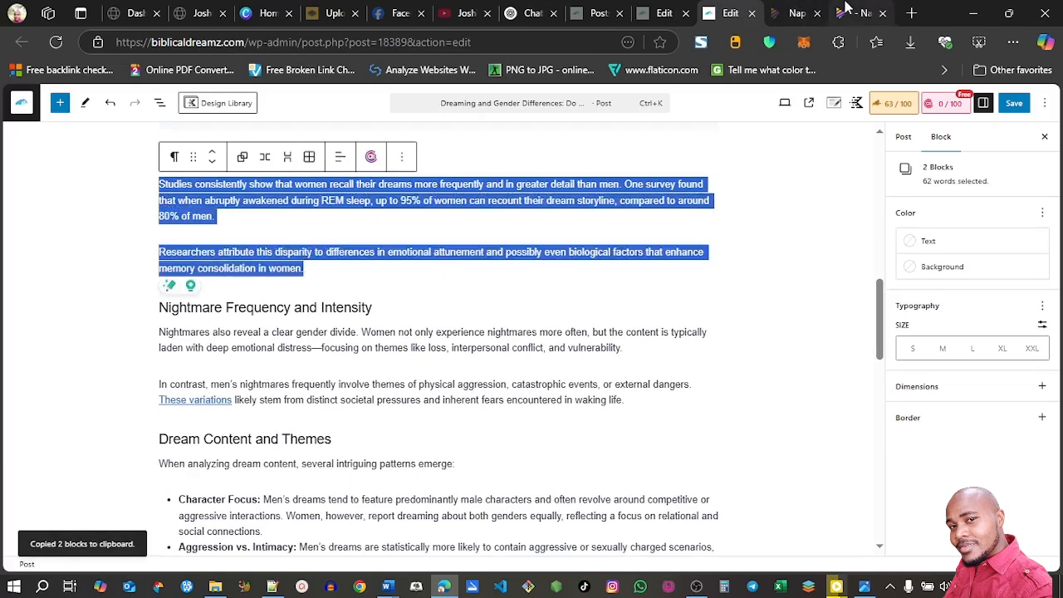
click(849, 10)
key(ctrl+v)
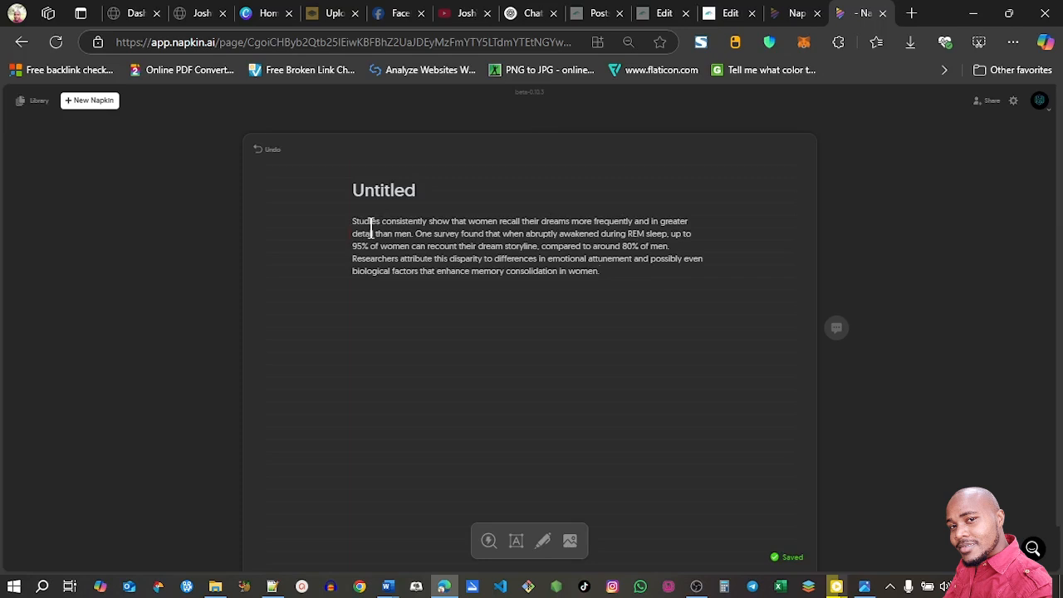
Generate visuals from the pasted text, preview the suggestions, and pick the linked-circles "Dream Recall Frequency by Gender" design.
click(338, 248)
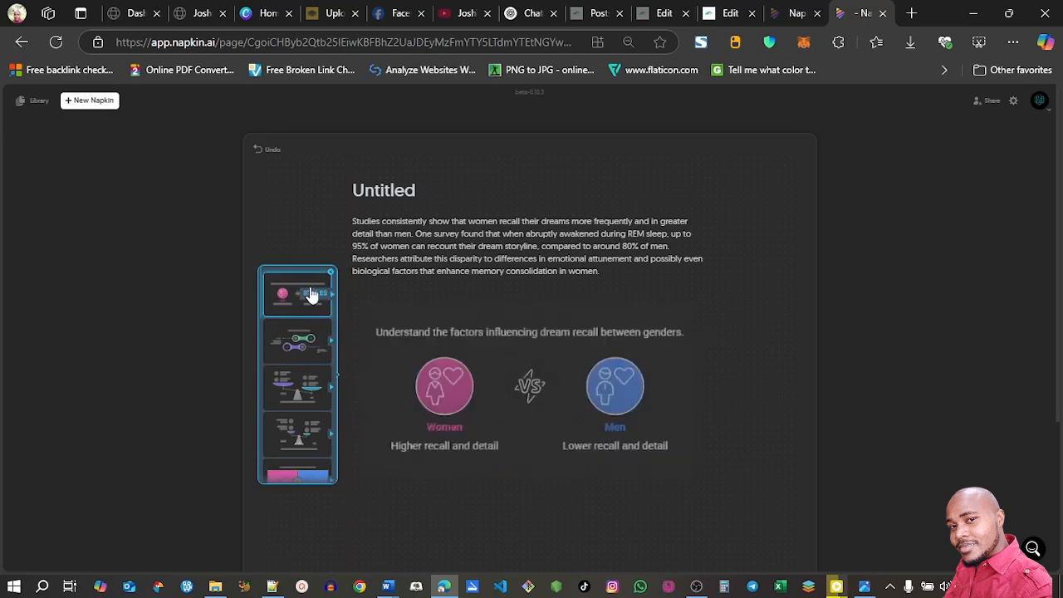
click(307, 347)
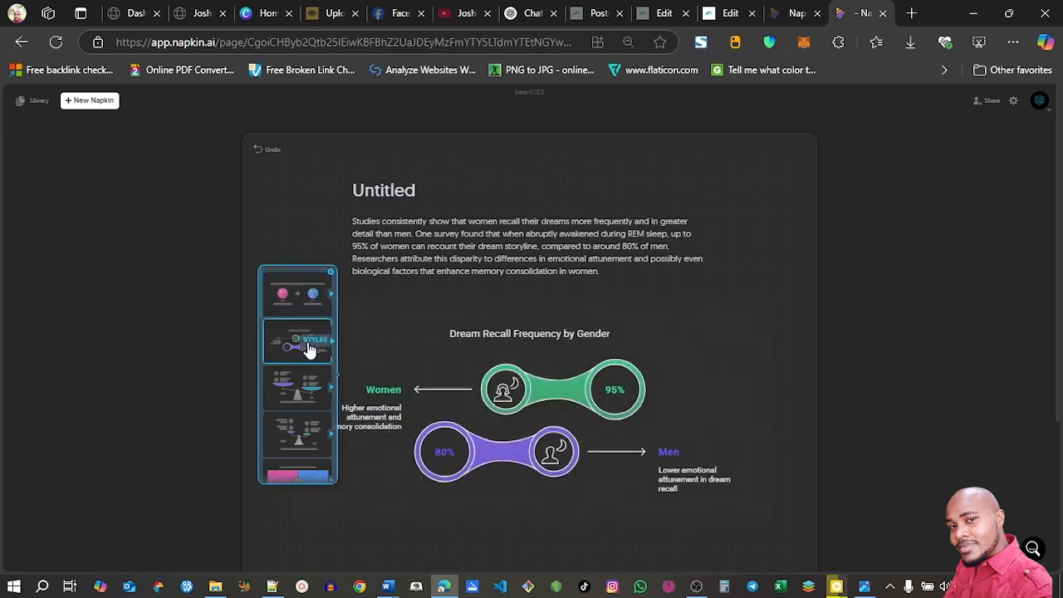
click(294, 392)
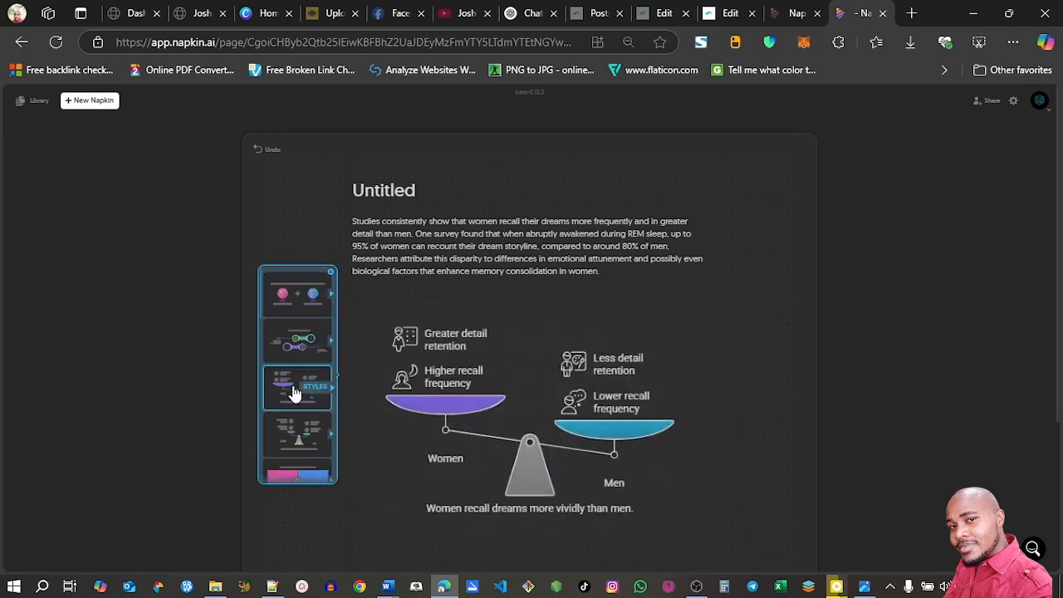
key(Down)
key(Down)
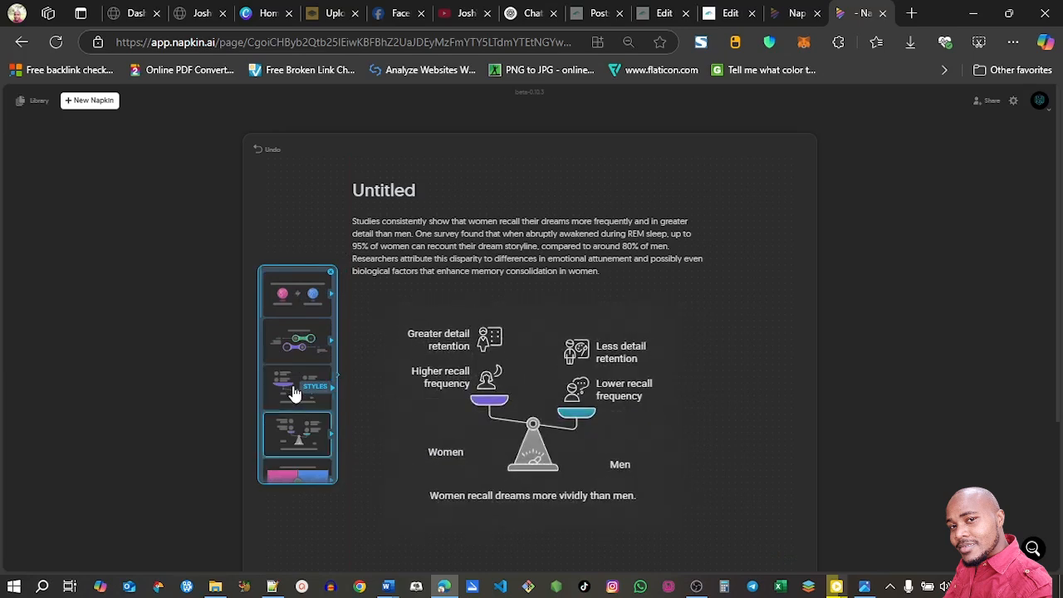
key(Down)
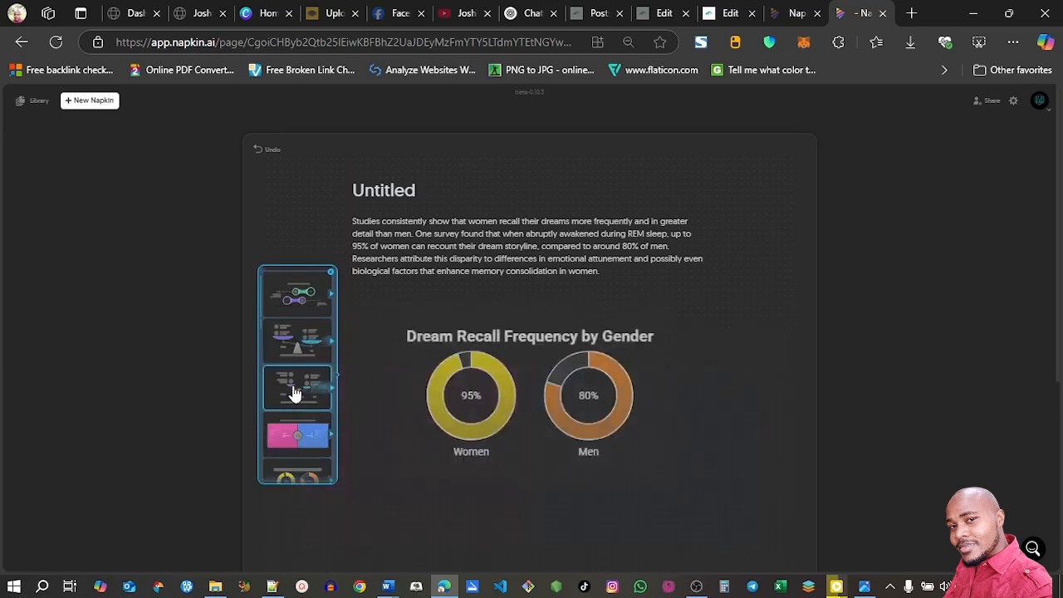
key(Up)
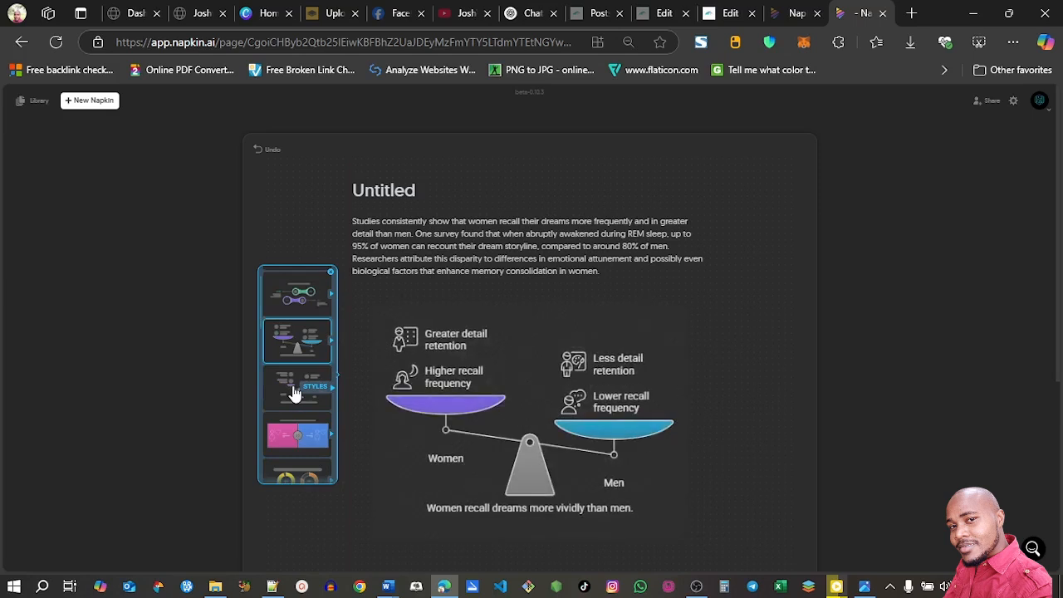
click(295, 310)
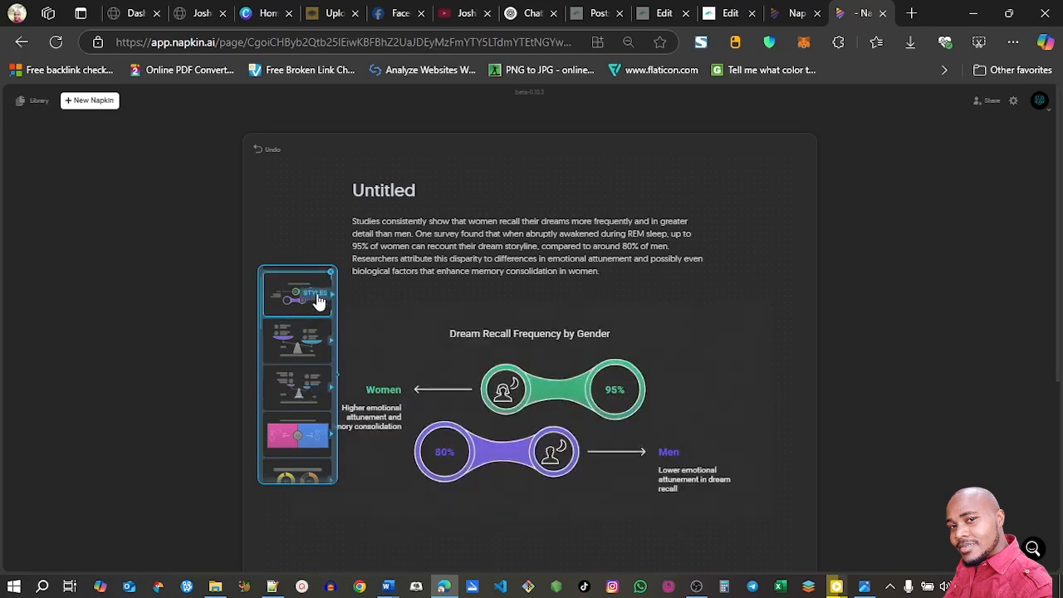
Compare the styles of the linked-circles design, then insert it in the first style with solid green and purple shapes.
click(324, 300)
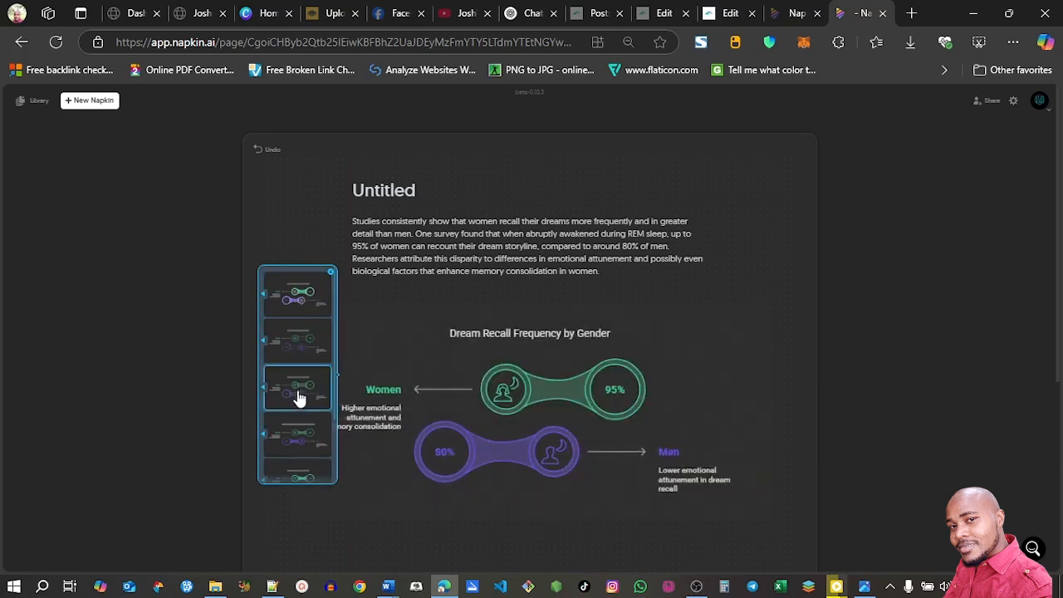
click(278, 297)
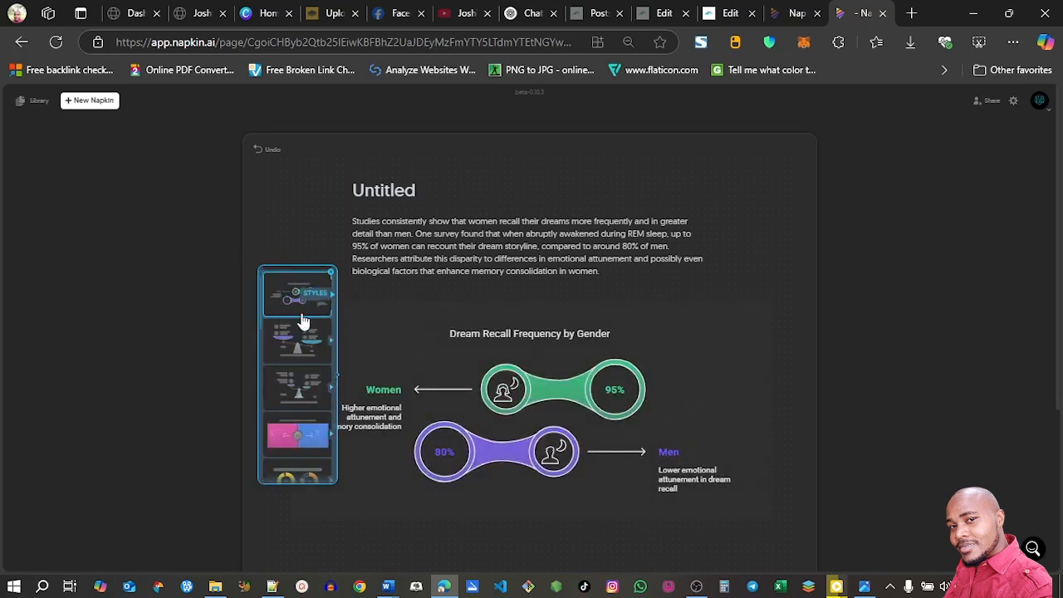
click(285, 301)
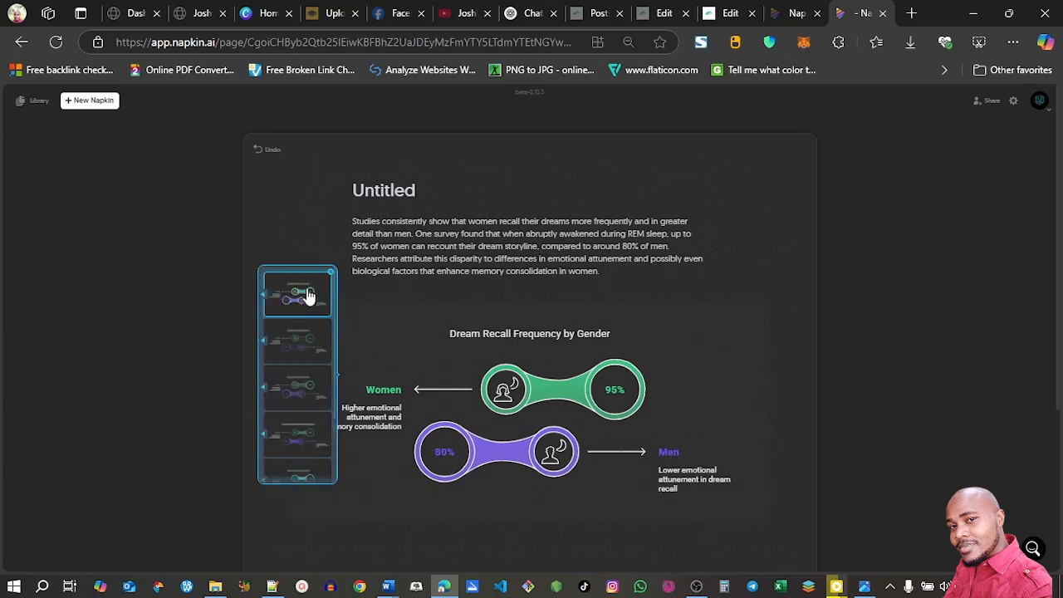
click(697, 376)
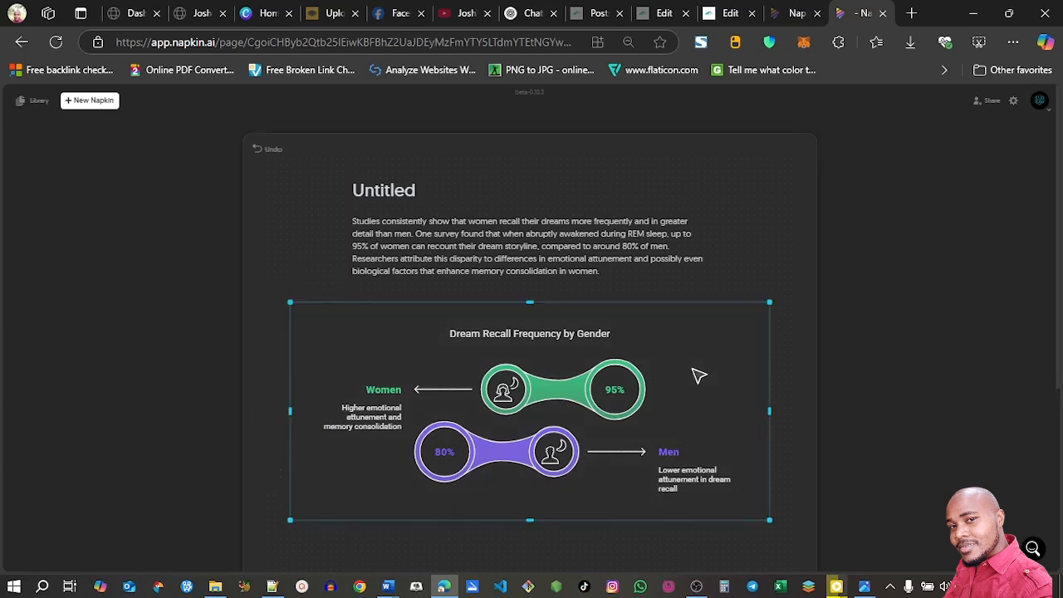
click(697, 375)
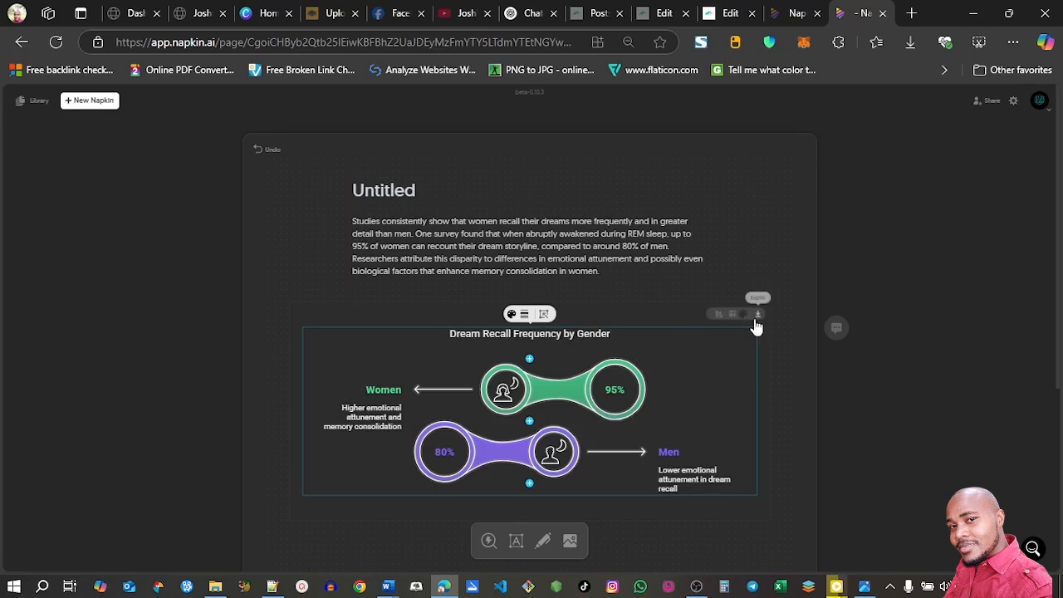
Download the dream recall visual as a PNG in Dark color mode with the background on, after previewing the Light mode.
click(758, 317)
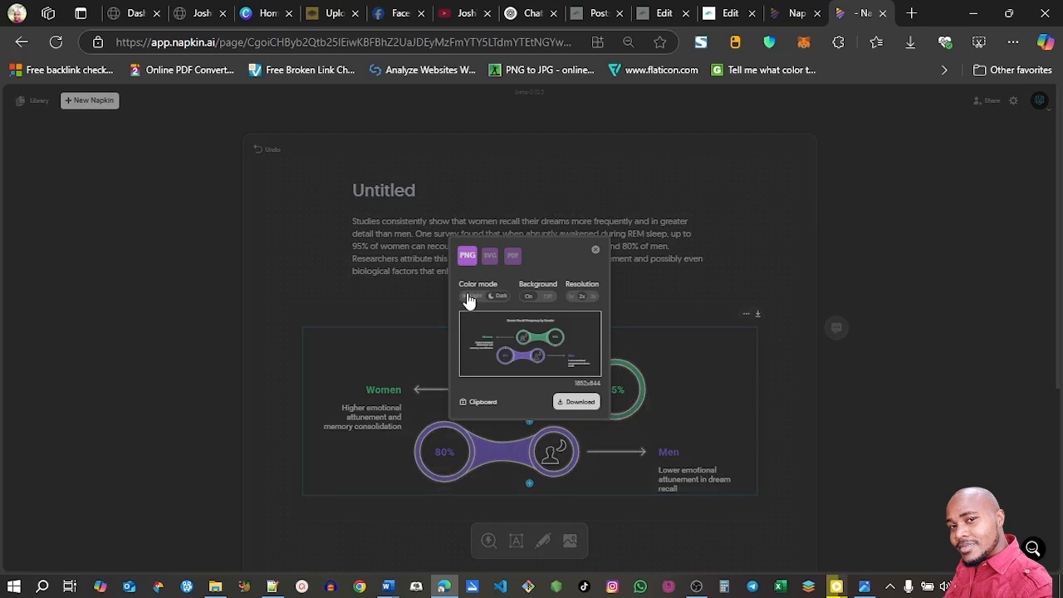
click(470, 297)
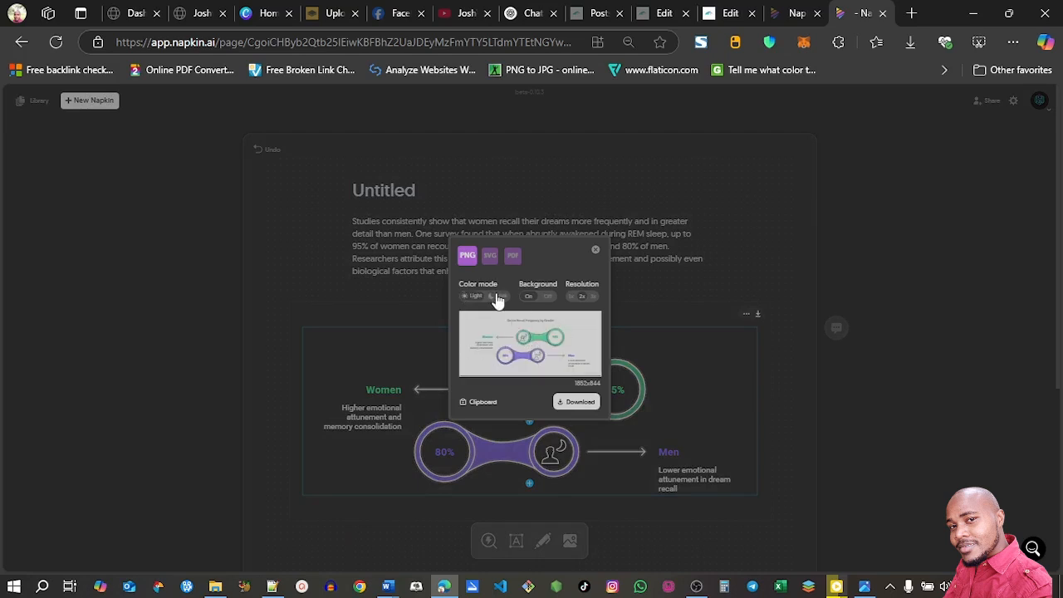
click(498, 298)
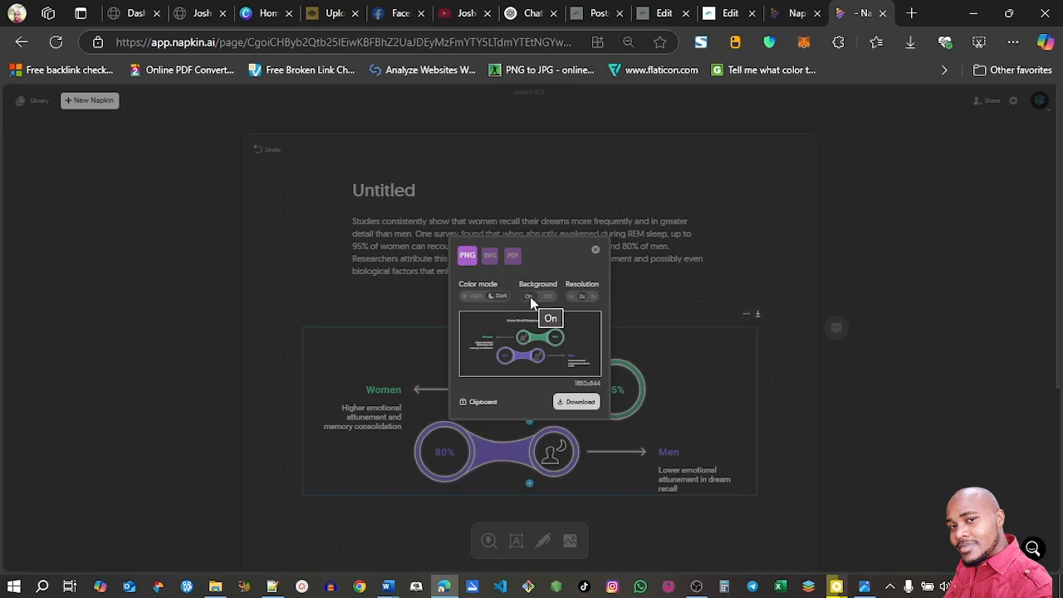
click(571, 297)
click(580, 403)
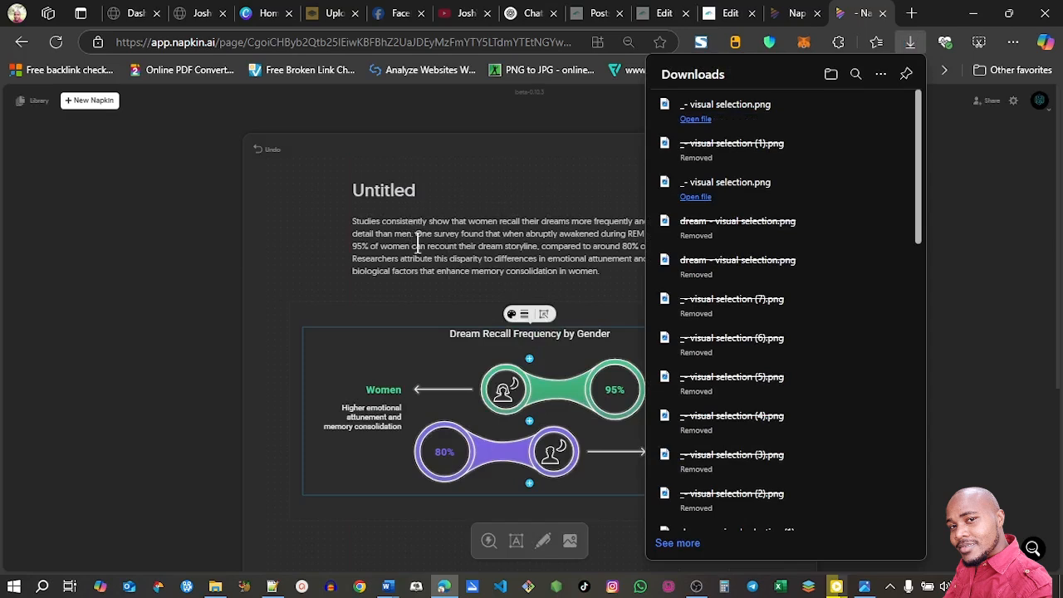
Switch to the WordPress post and copy the two paragraphs under "Nightmare Frequency and Intensity".
click(721, 10)
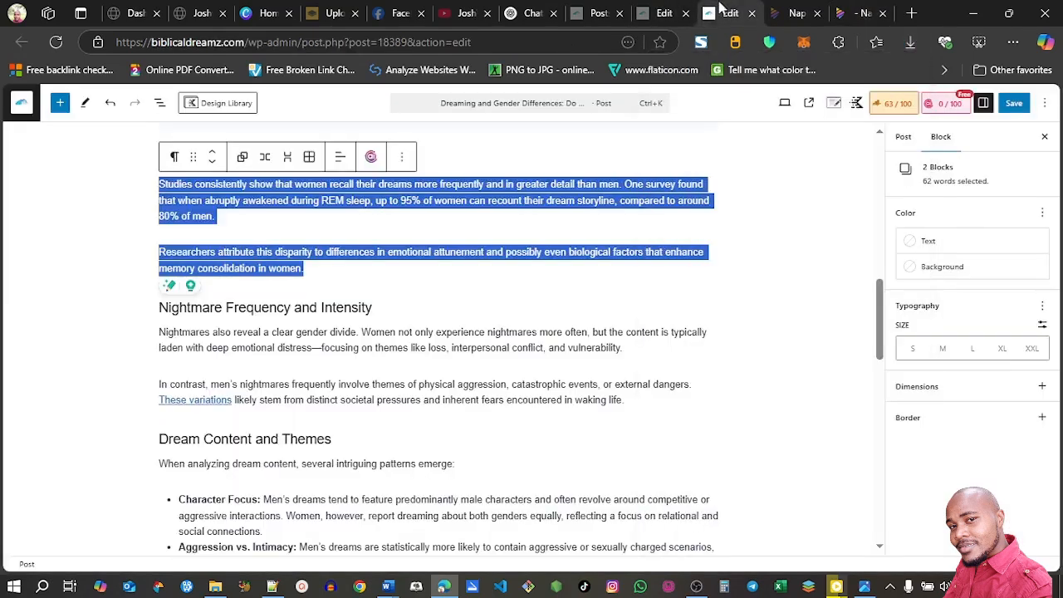
click(161, 332)
drag(161, 332, 643, 397)
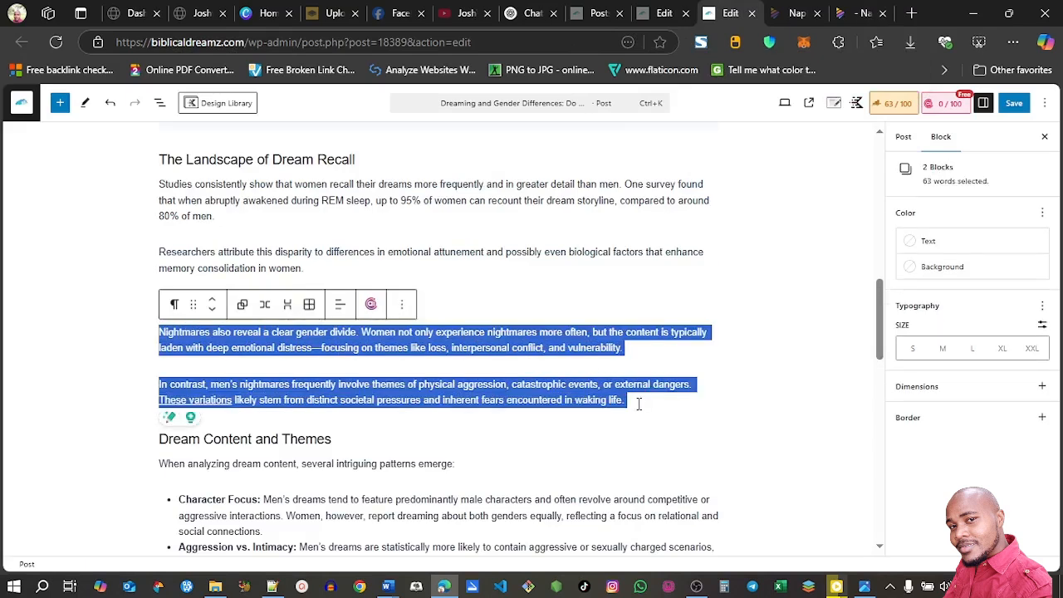
key(ctrl+c)
Switch back to the Napkin document and replace both dream recall paragraphs with the copied nightmare paragraphs.
click(786, 9)
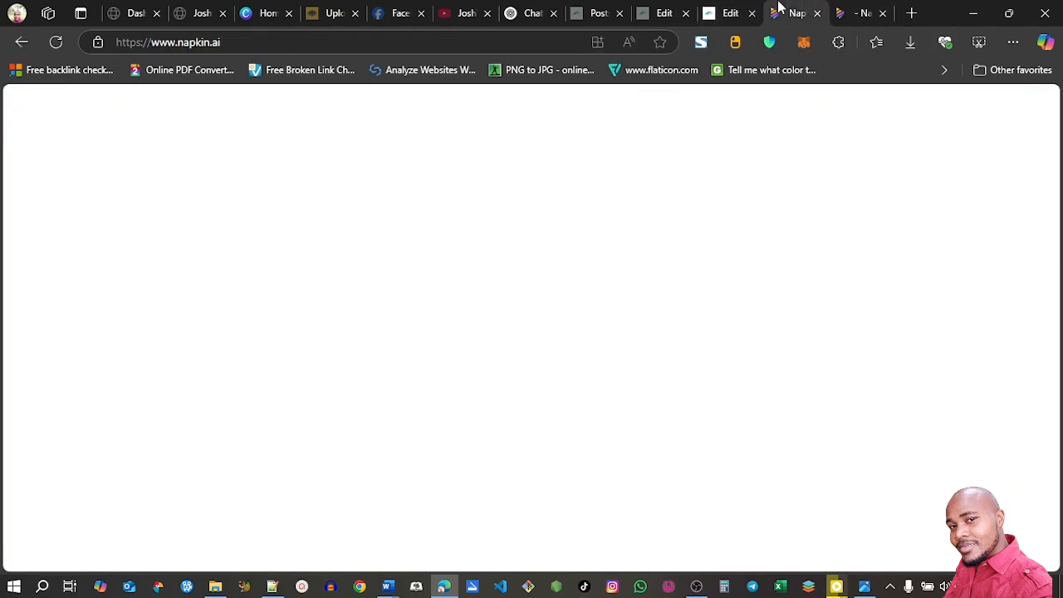
click(852, 10)
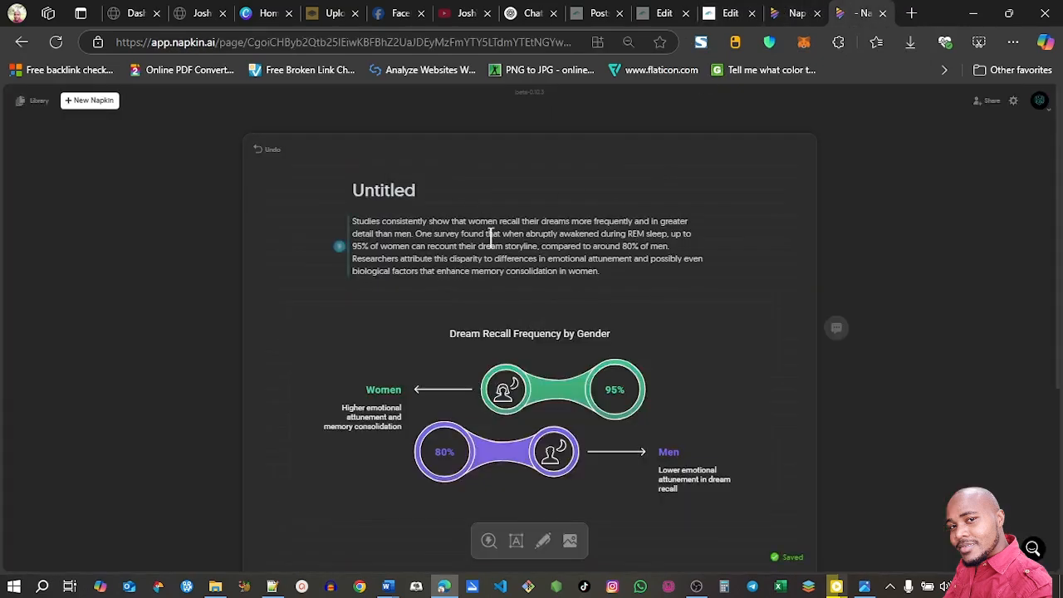
triple_click(392, 234)
key(BackSpace)
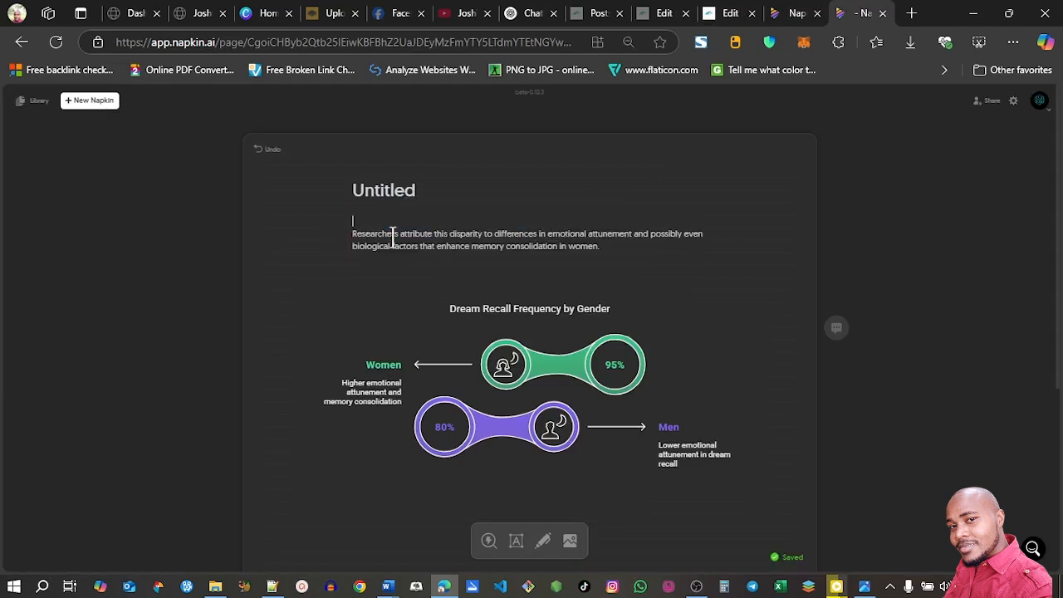
double_click(392, 234)
triple_click(392, 234)
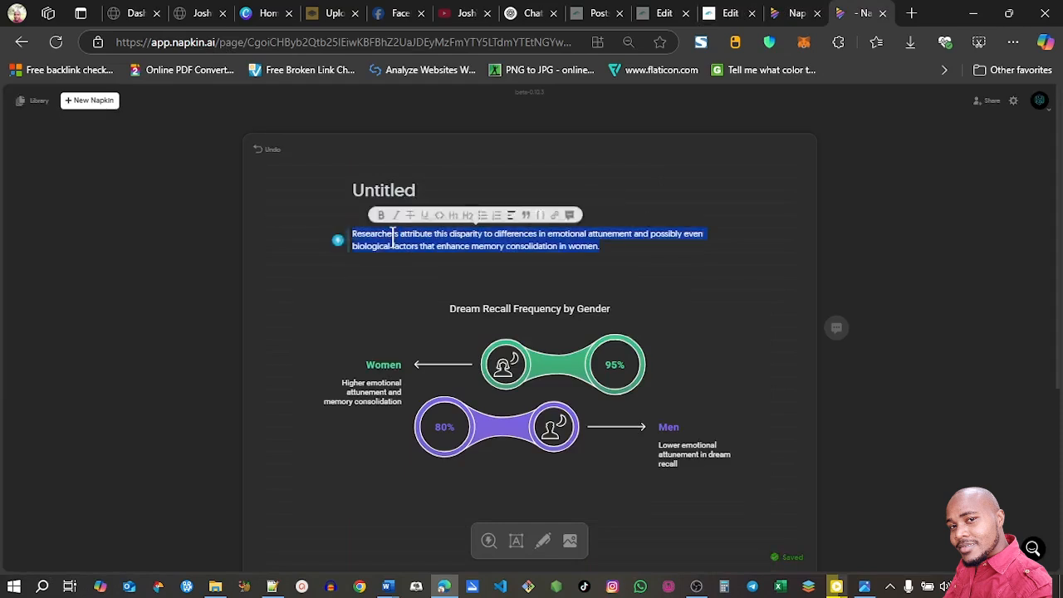
key(BackSpace)
key(ctrl+v)
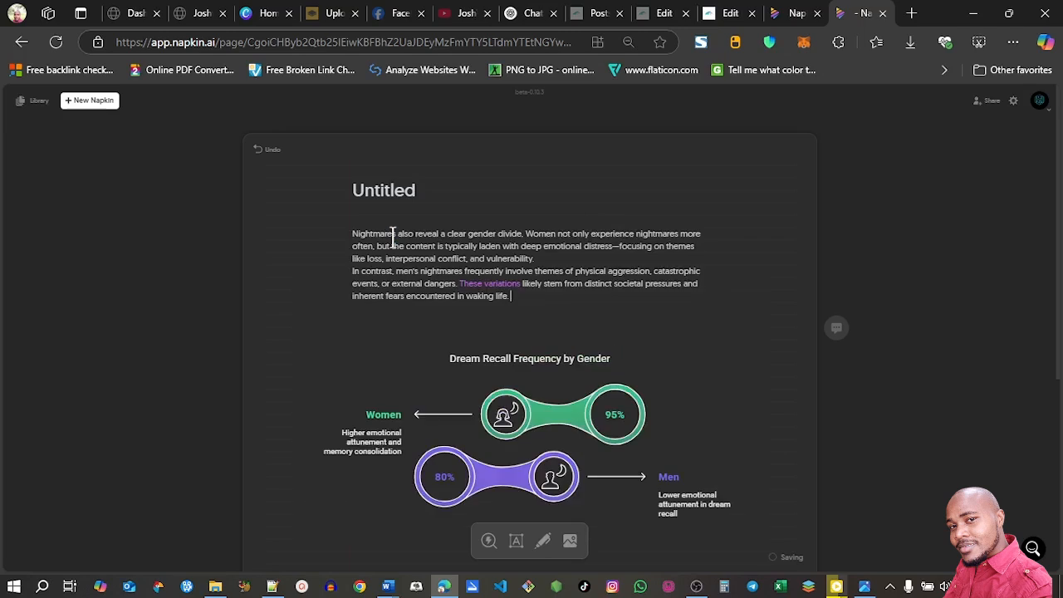
Generate visuals from the nightmare paragraphs and preview the suggested comparison designs.
mouse_move(390, 248)
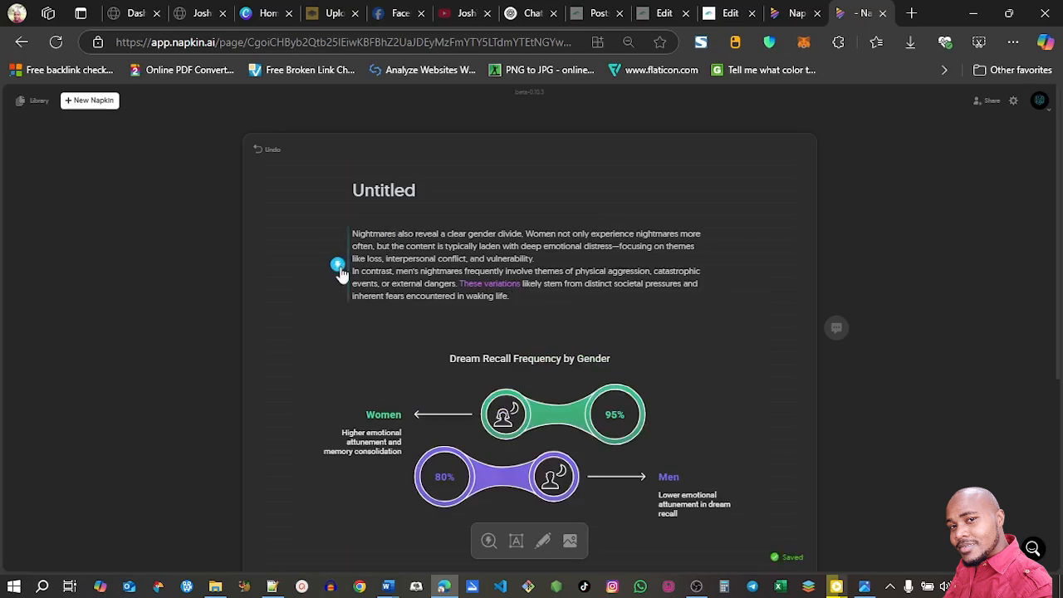
click(337, 265)
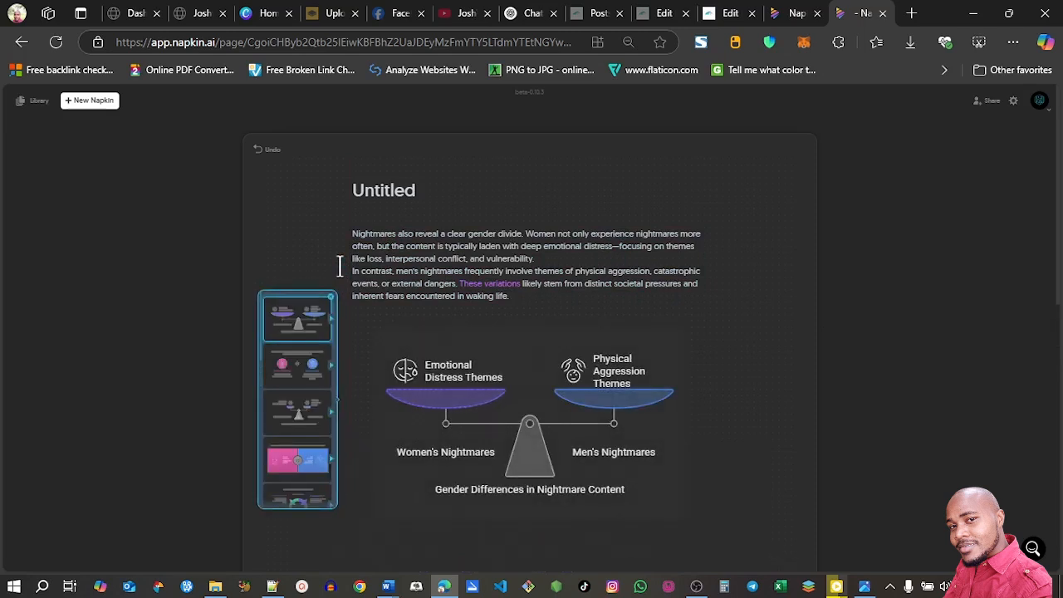
click(309, 370)
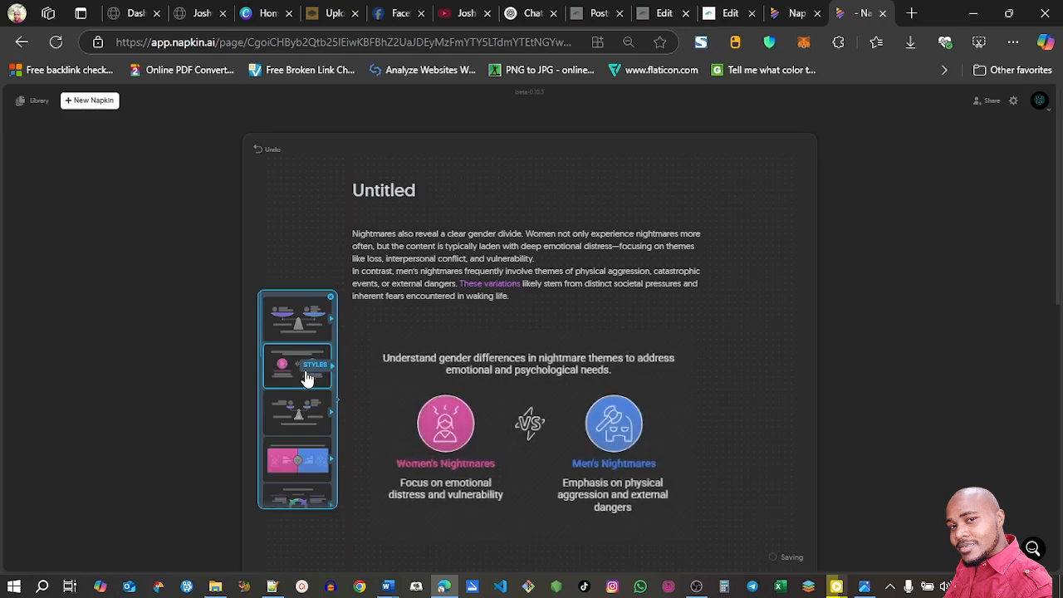
click(309, 415)
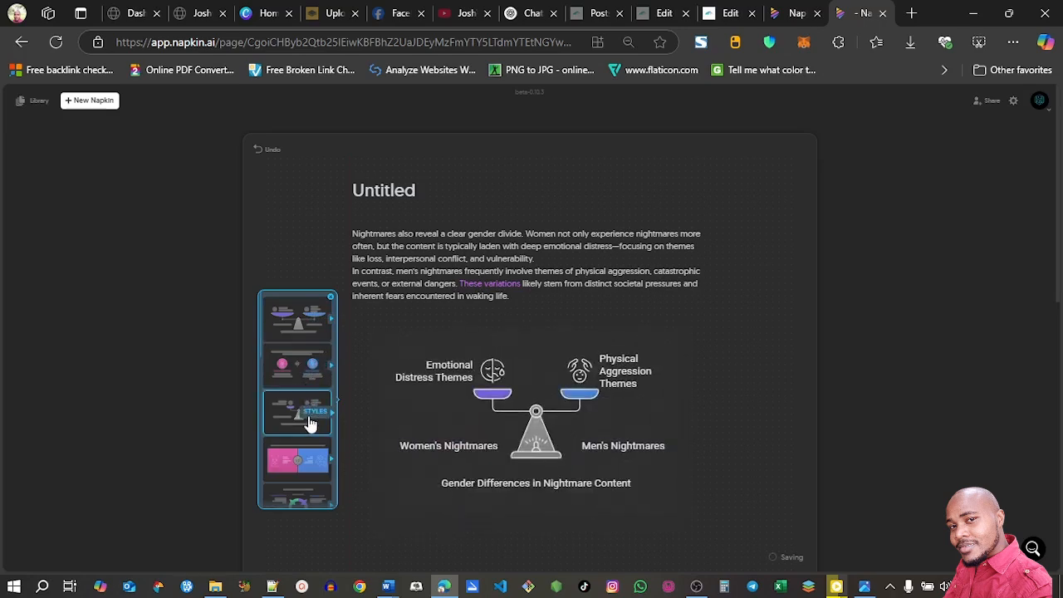
click(309, 463)
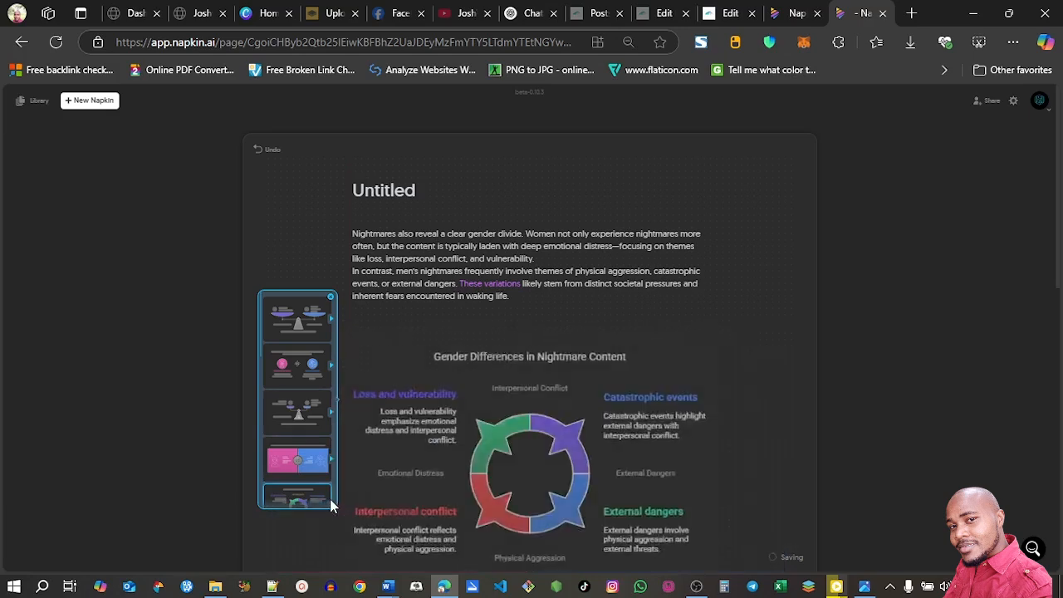
Insert the circular four-arrow nightmare visual in the solid multicolour style and download it as a PNG in Dark color mode.
click(320, 501)
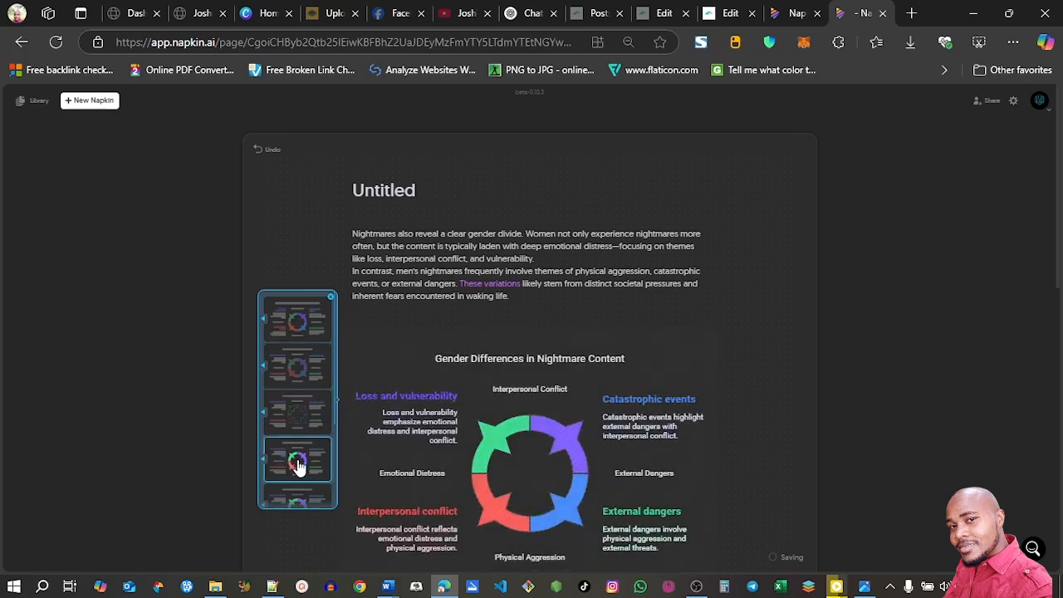
click(297, 463)
click(708, 341)
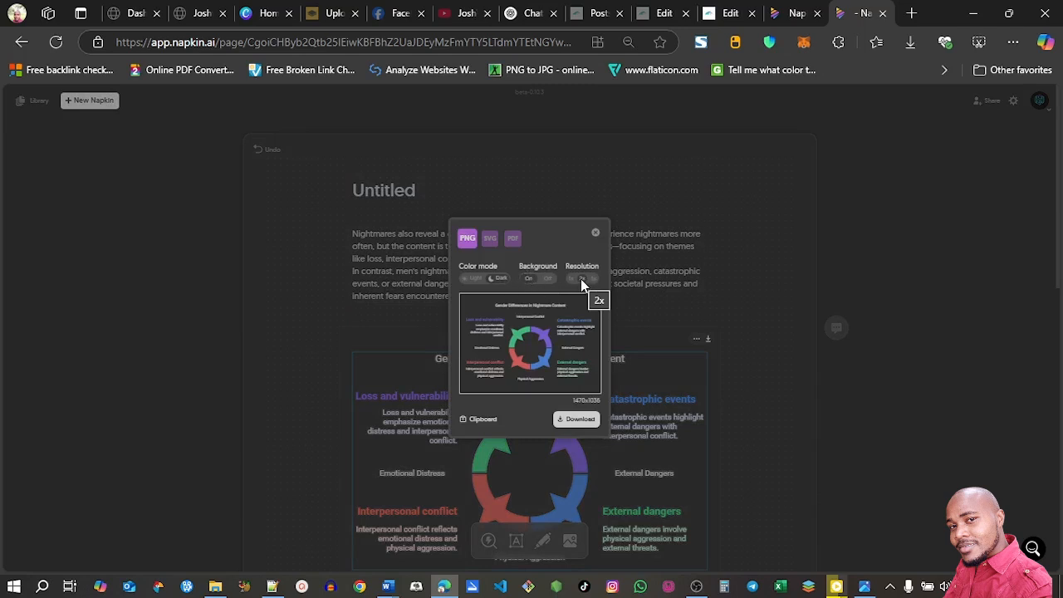
click(582, 420)
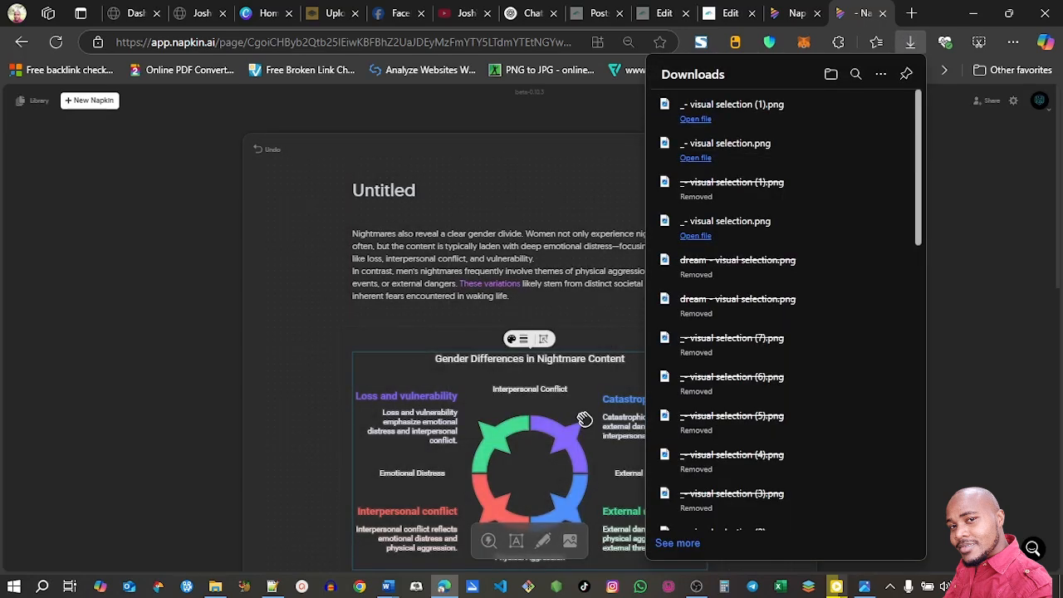
Switch to the WordPress post and copy the intro sentence and two bullet points under "Dream Content and Themes".
click(723, 12)
drag(879, 339, 875, 372)
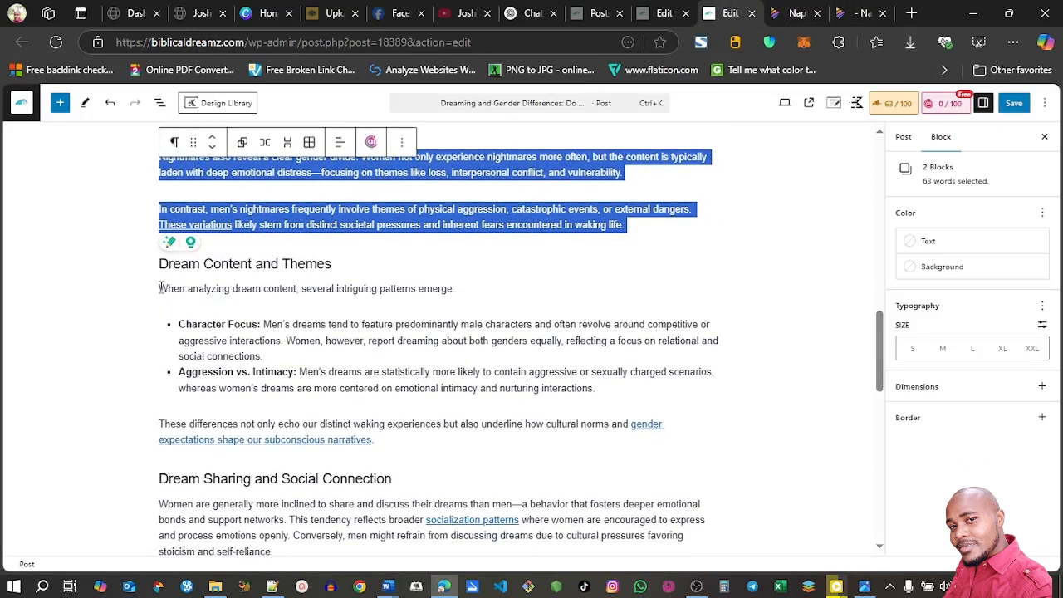
drag(159, 288, 594, 388)
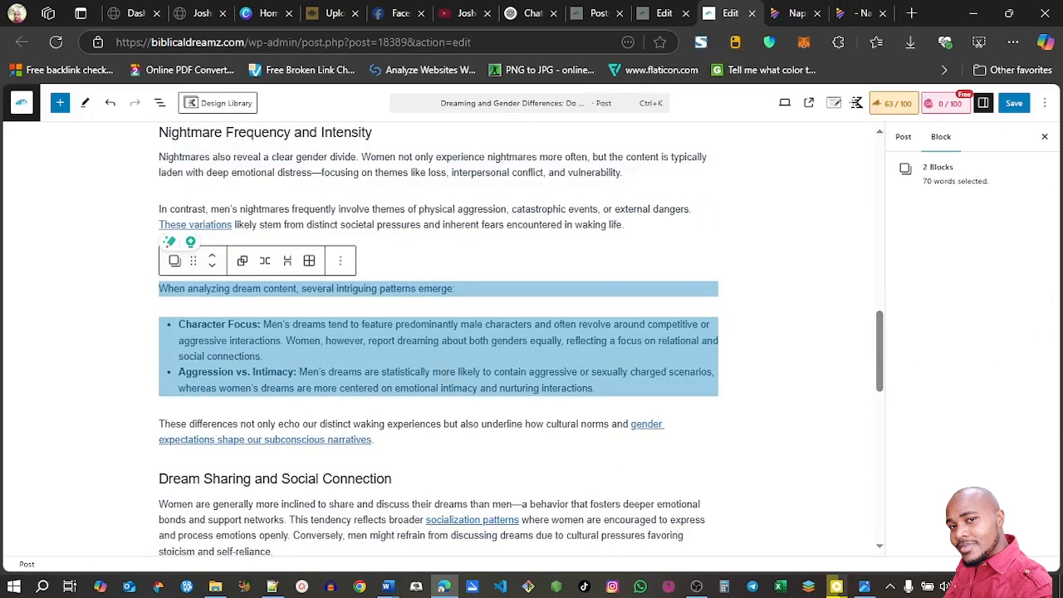
key(ctrl+c)
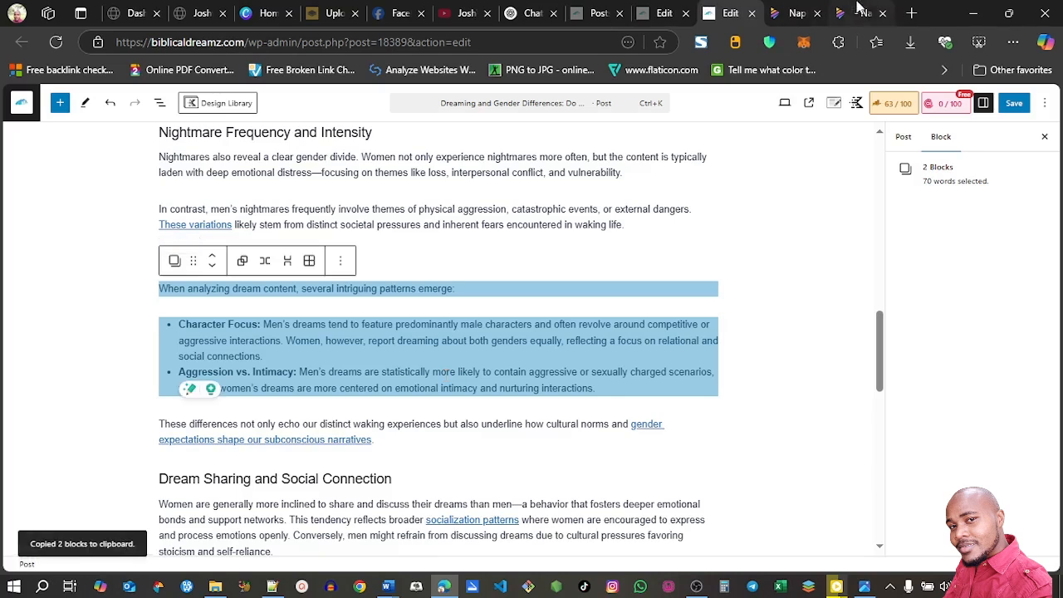
Switch back to Napkin, create a blank napkin titled "dreams", and paste the copied dream content text into its body.
click(861, 10)
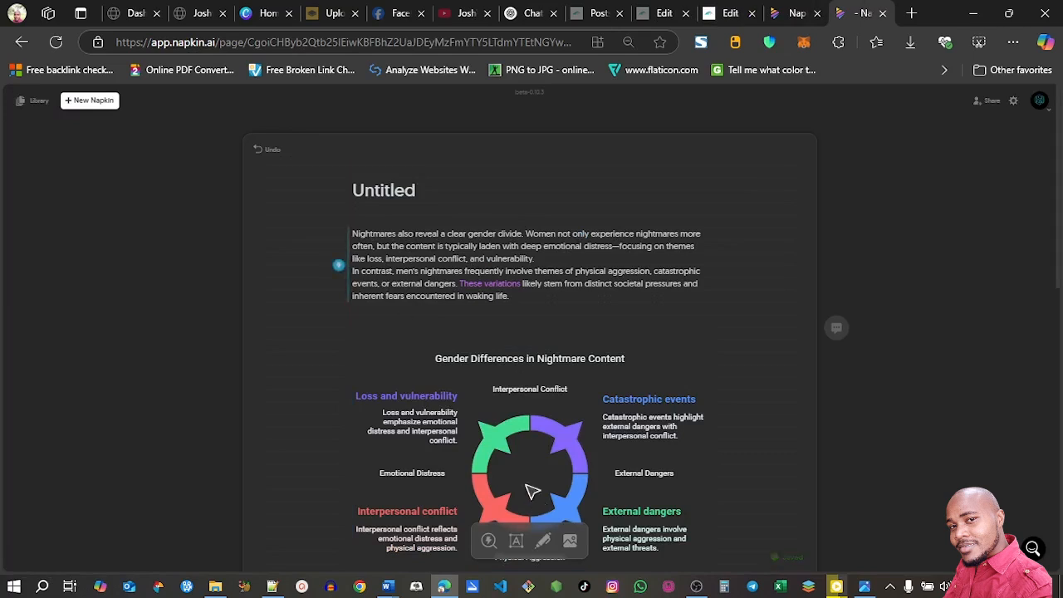
click(86, 109)
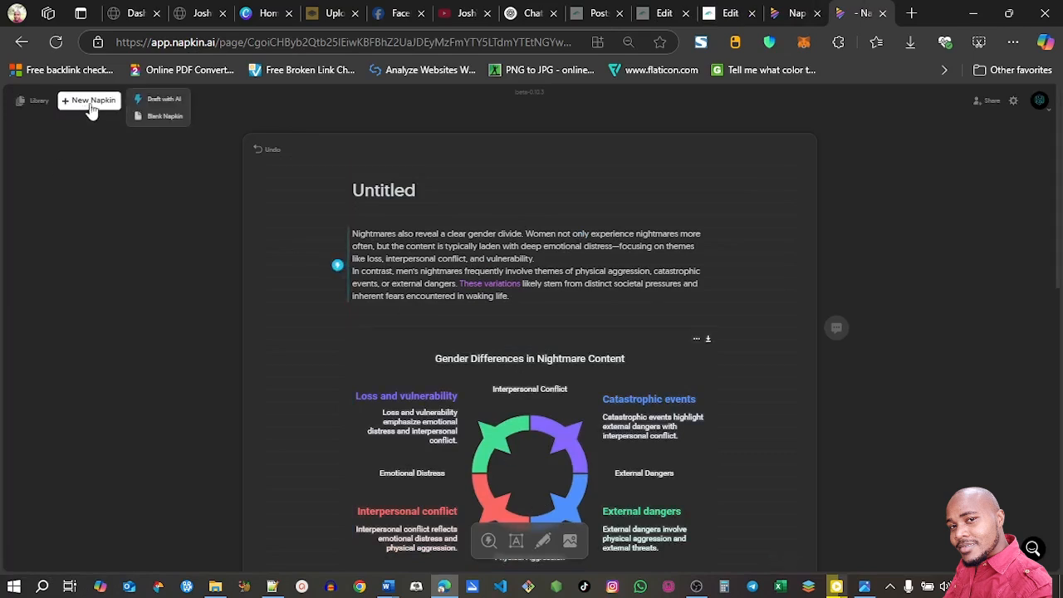
click(150, 118)
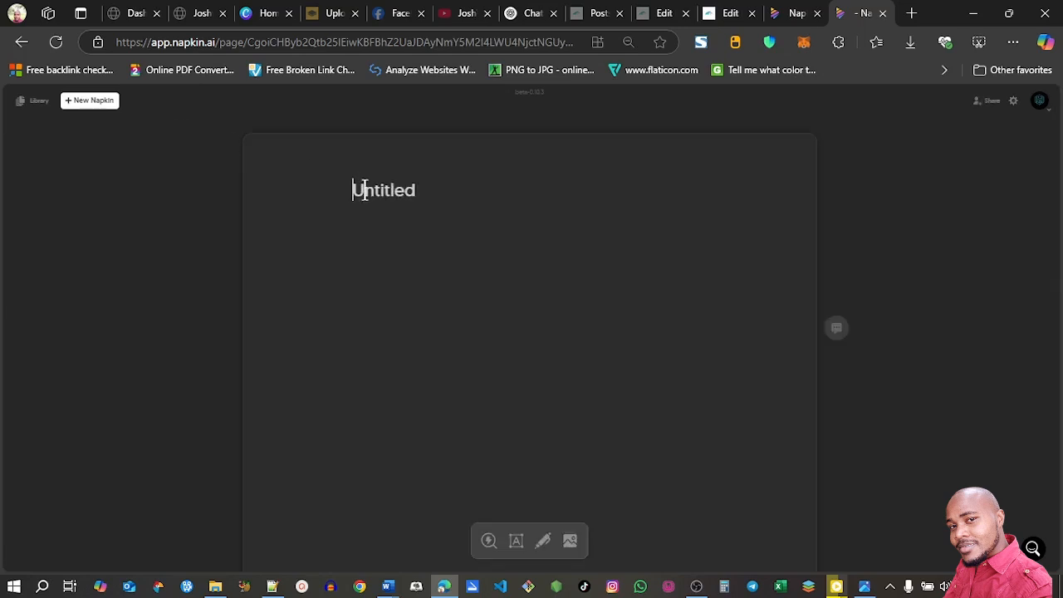
text(dreams)
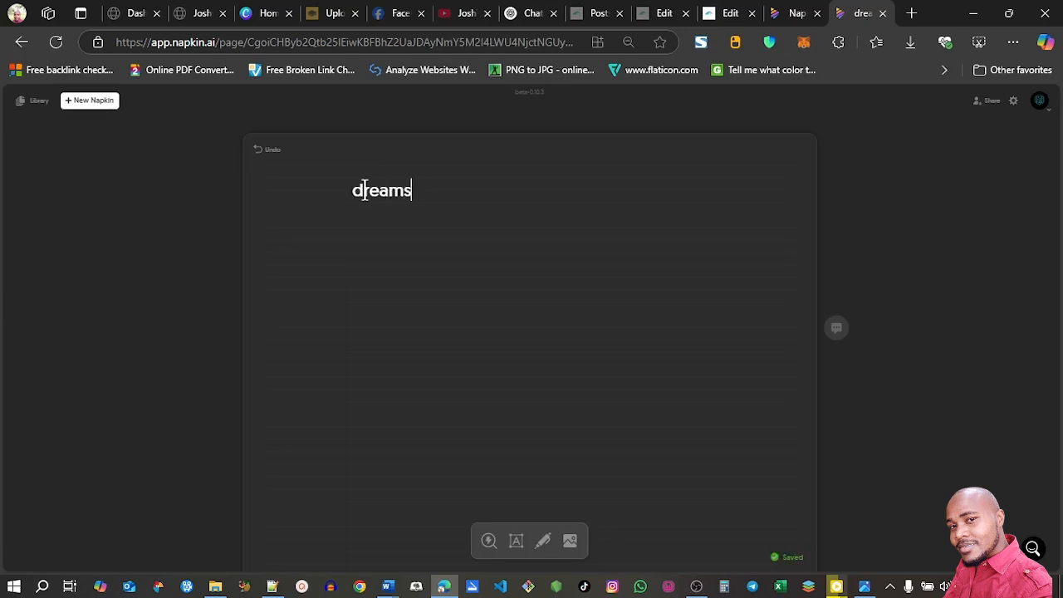
click(365, 224)
key(ctrl+v)
Generate visuals from the Character Focus and Aggression vs. Intimacy bullets and preview the suggested versus and balance-scale designs.
mouse_move(380, 233)
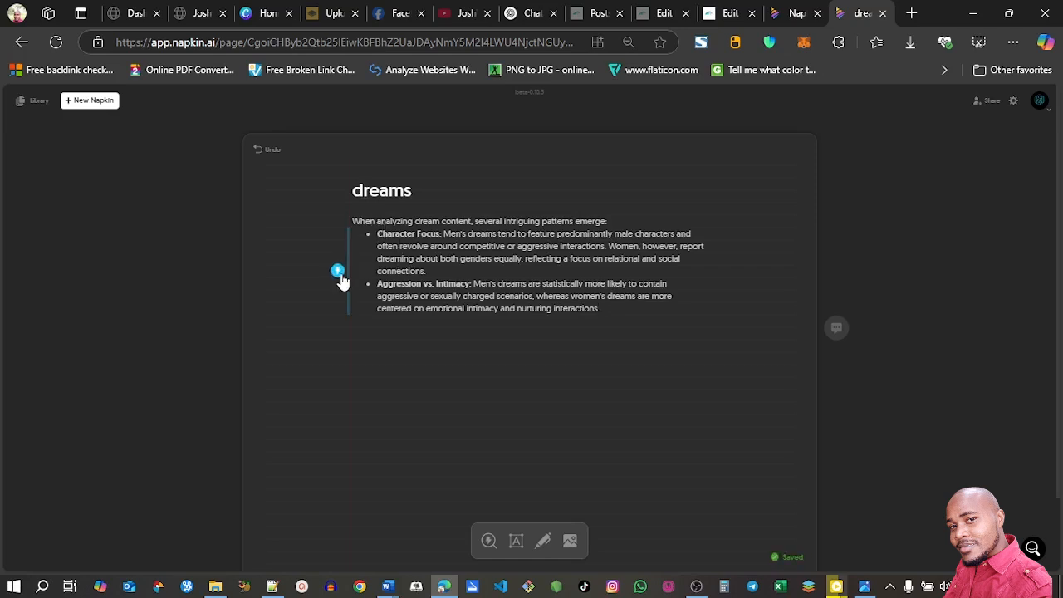
click(338, 272)
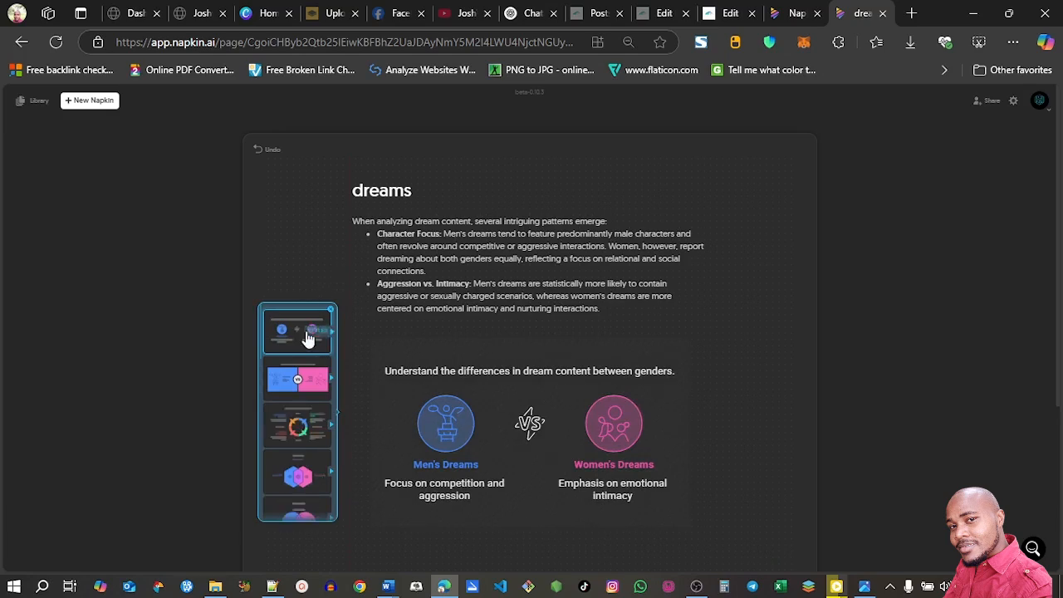
click(301, 437)
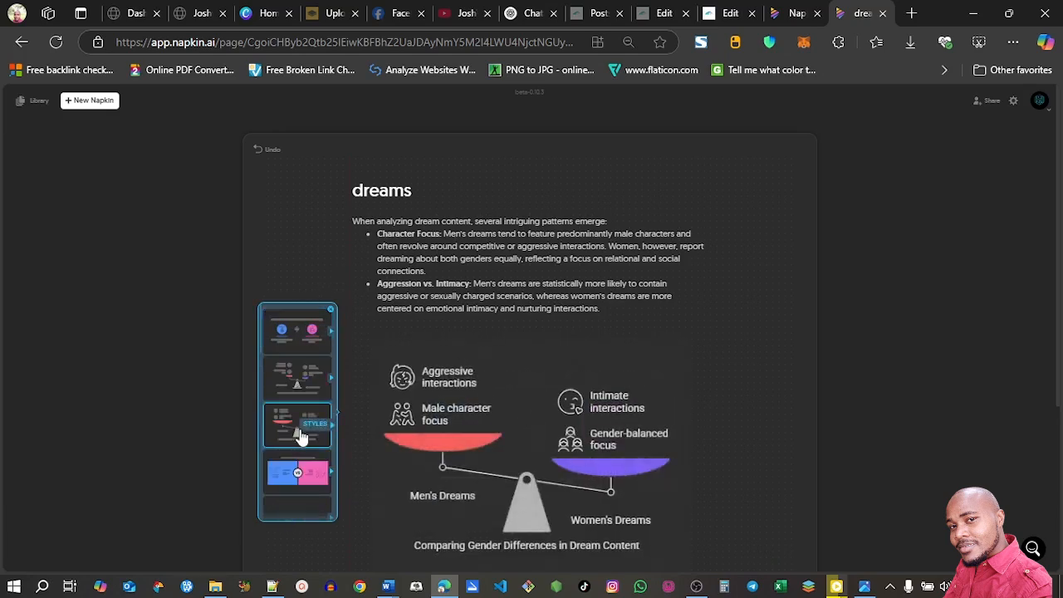
click(309, 339)
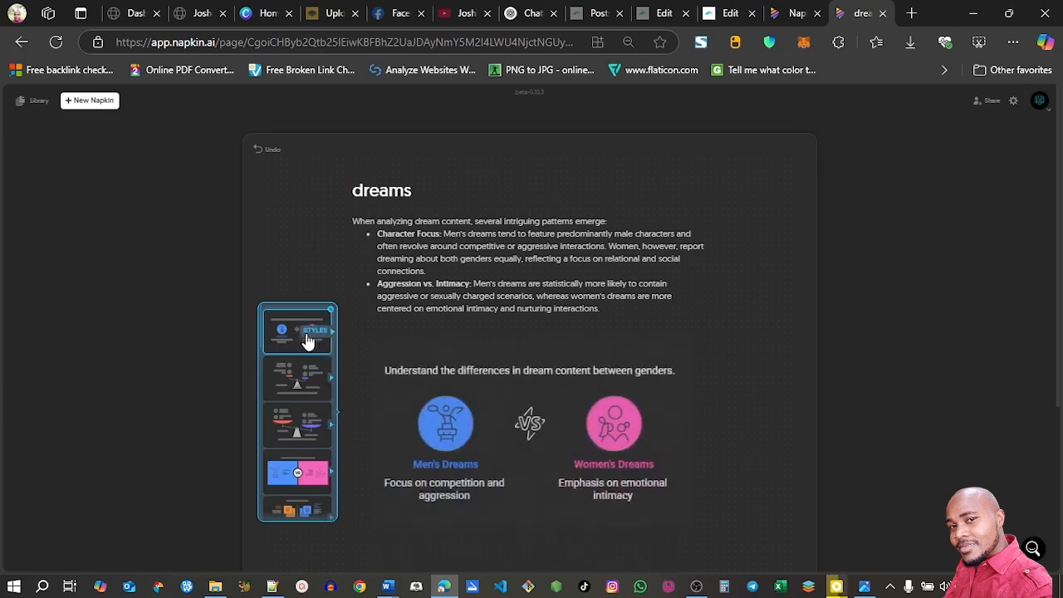
key(Down)
key(Down)
key(Down)
key(Down)
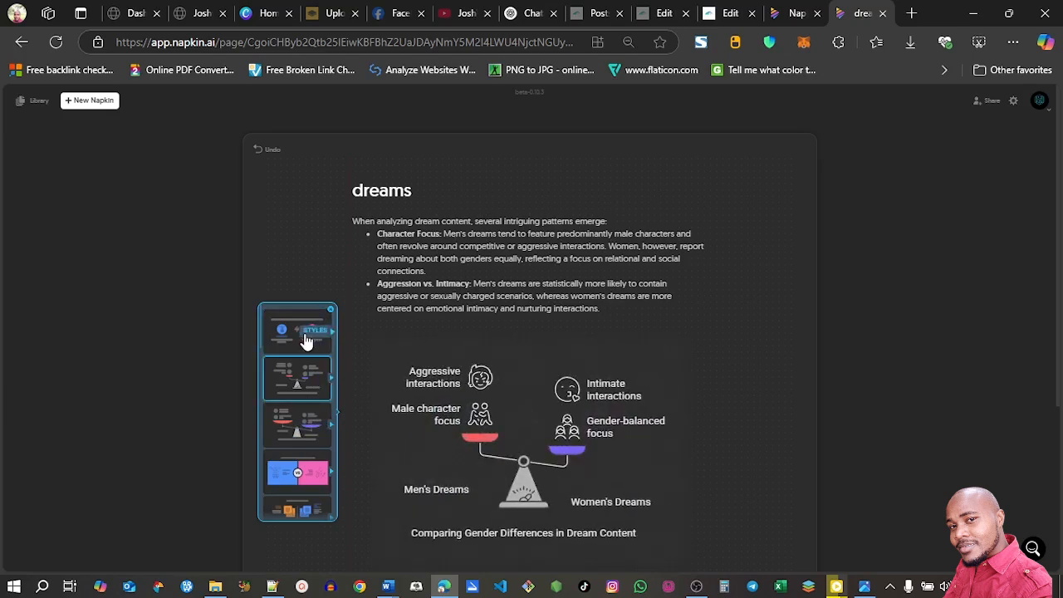